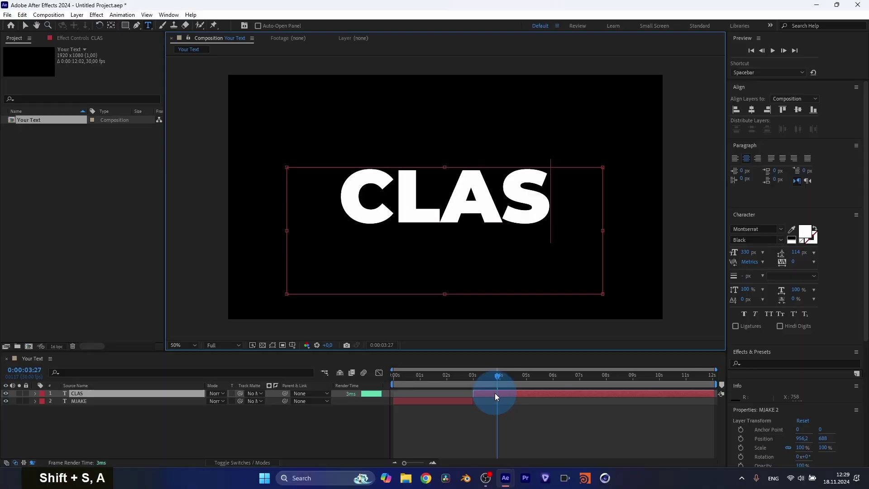
pyautogui.write('SS')
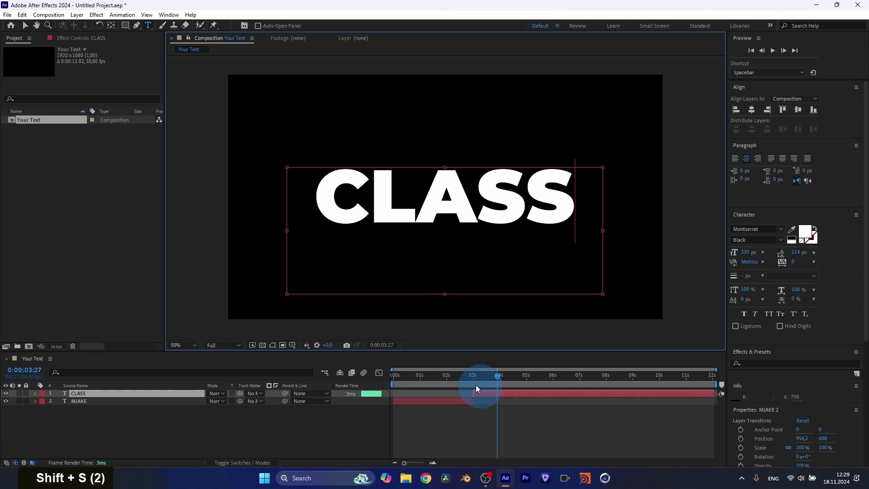
# Step: Finish editing the CLASS title and bring up the Dissolve Color composition
pyautogui.click(30, 28)
pyautogui.click(798, 113)
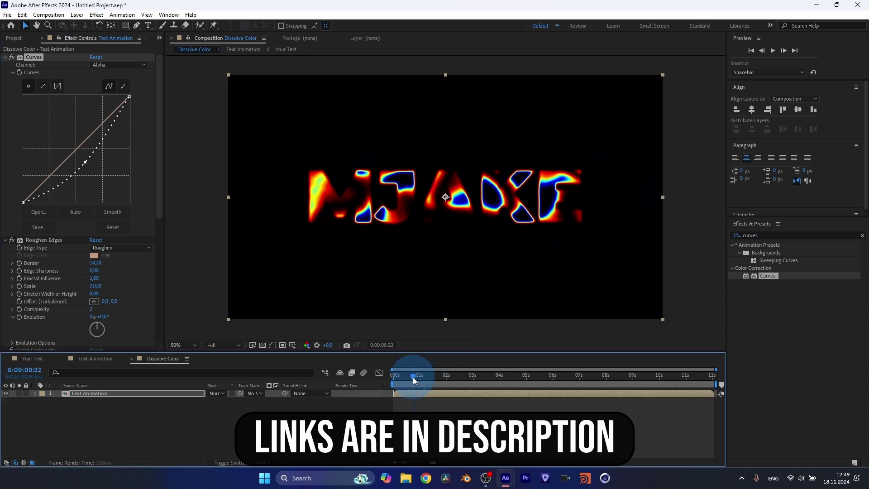
# Step: Scrub the Dissolve Color timeline to about one second three and play the dissolve
pyautogui.moveTo(413, 377); pyautogui.dragTo(402, 377)
pyautogui.click(422, 378)
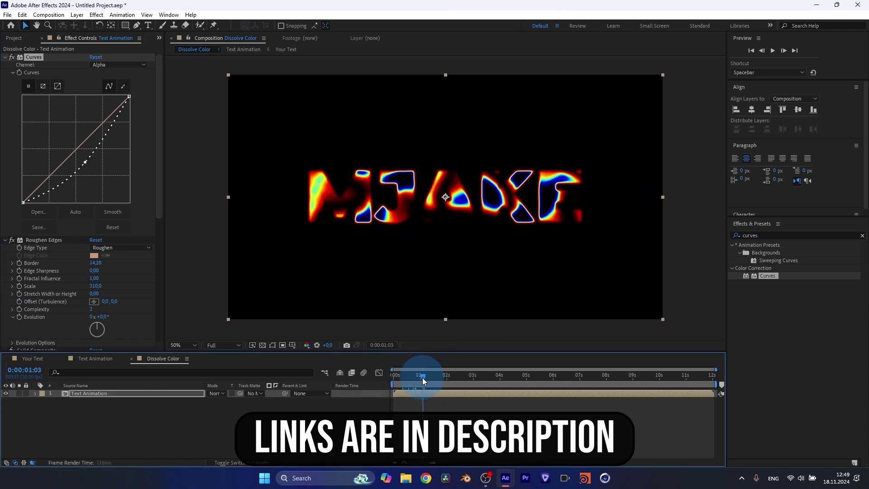
pyautogui.press('space')
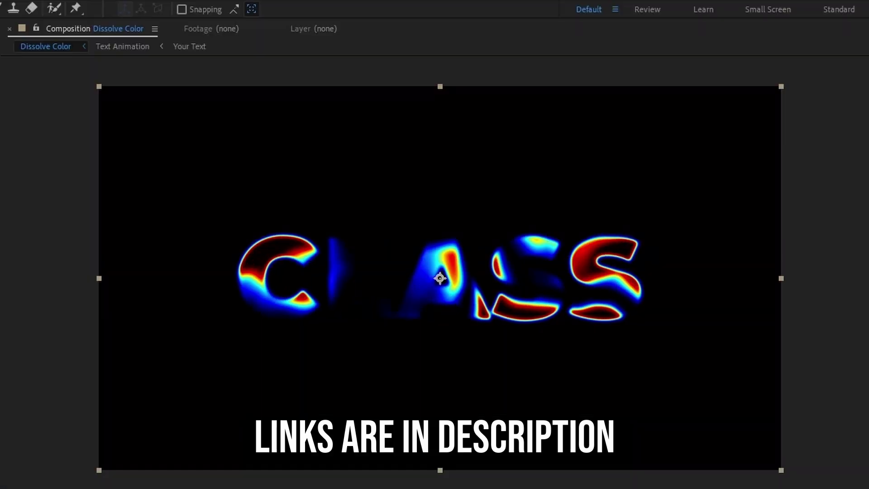